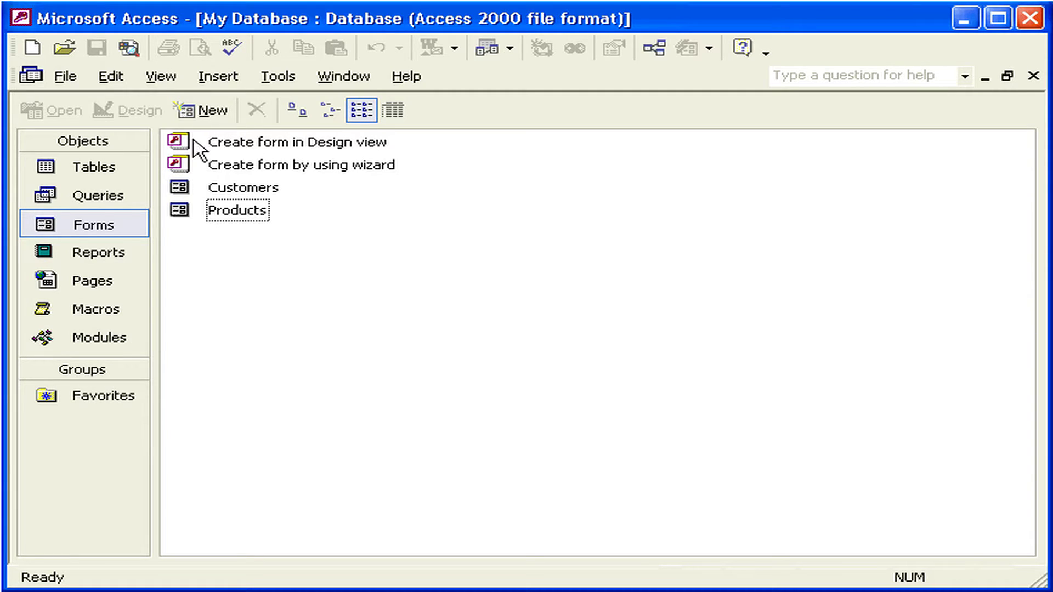
- Create a new form in Design view and open the Query Builder for the form's Record Source property
{"action": "double_click", "coordinate": [329, 144]}
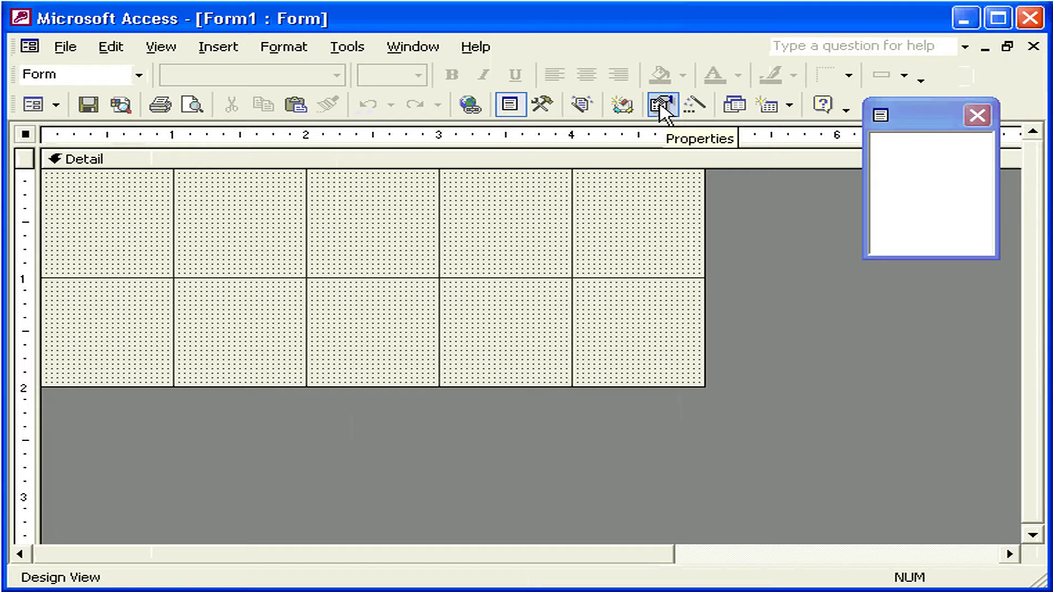
{"action": "double_click", "coordinate": [25, 134]}
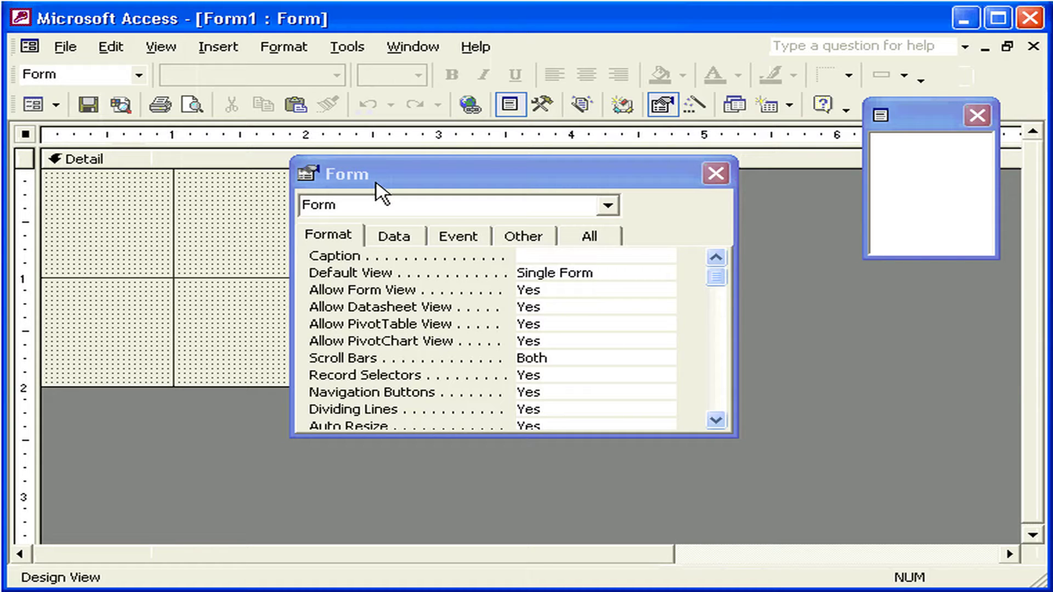
{"action": "left_click", "coordinate": [390, 235]}
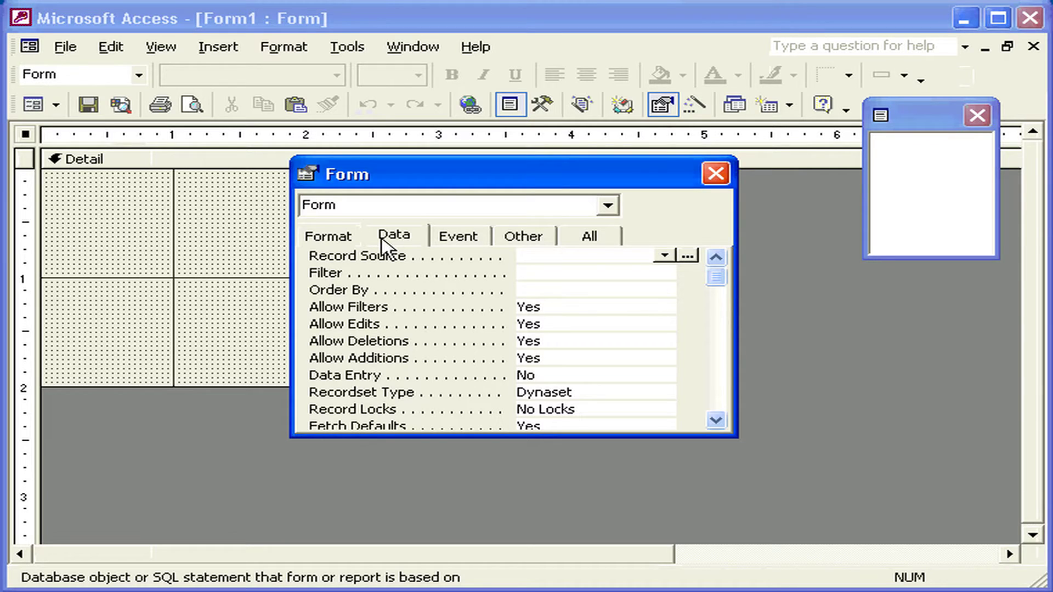
{"action": "left_click", "coordinate": [594, 255]}
{"action": "left_click", "coordinate": [688, 255]}
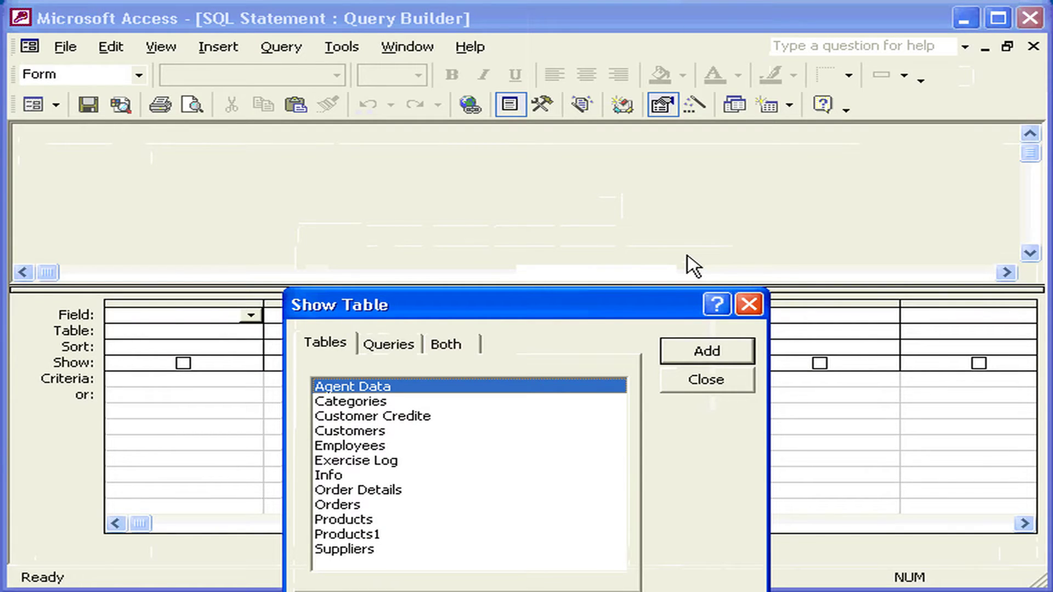
- Add the Customers and Orders tables to the record source query and close the table selection
{"action": "left_click_drag", "start_coordinate": [379, 316], "coordinate": [392, 211]}
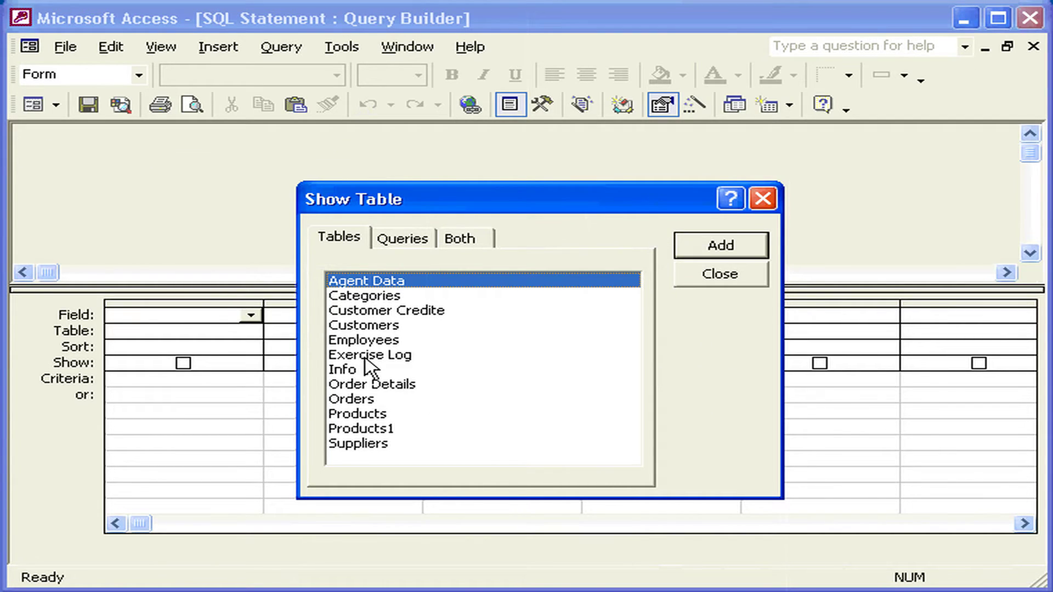
{"action": "left_click", "coordinate": [354, 326]}
{"action": "left_click", "coordinate": [351, 399], "text": "ctrl"}
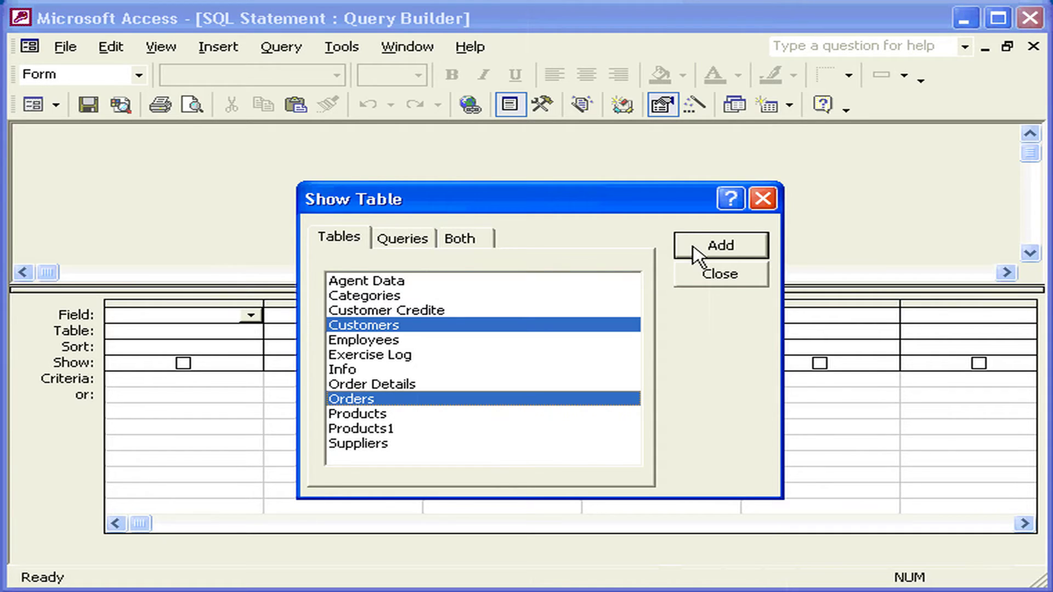
{"action": "left_click", "coordinate": [697, 252]}
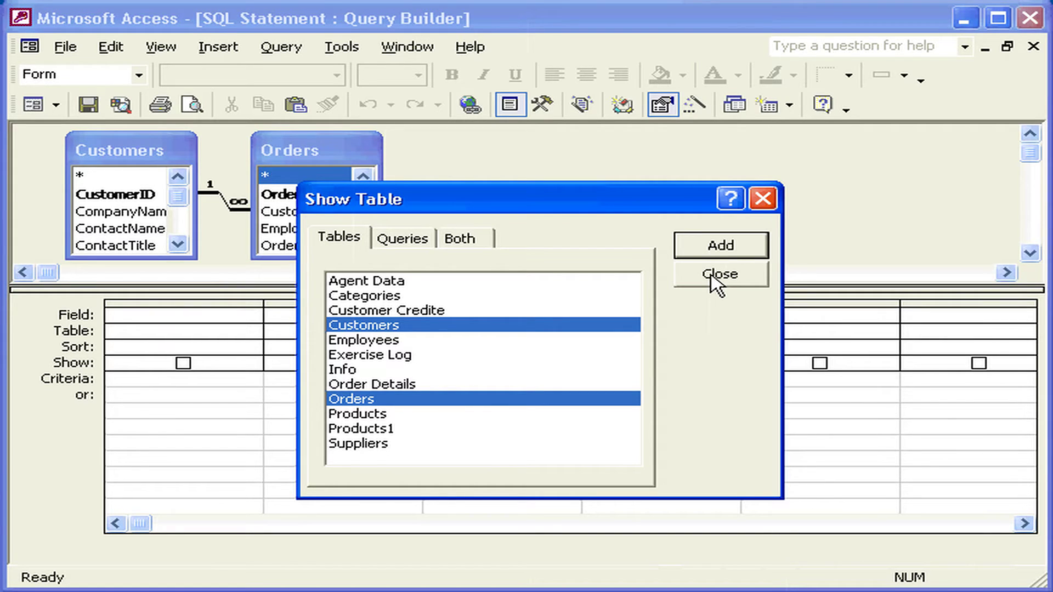
{"action": "left_click", "coordinate": [714, 274]}
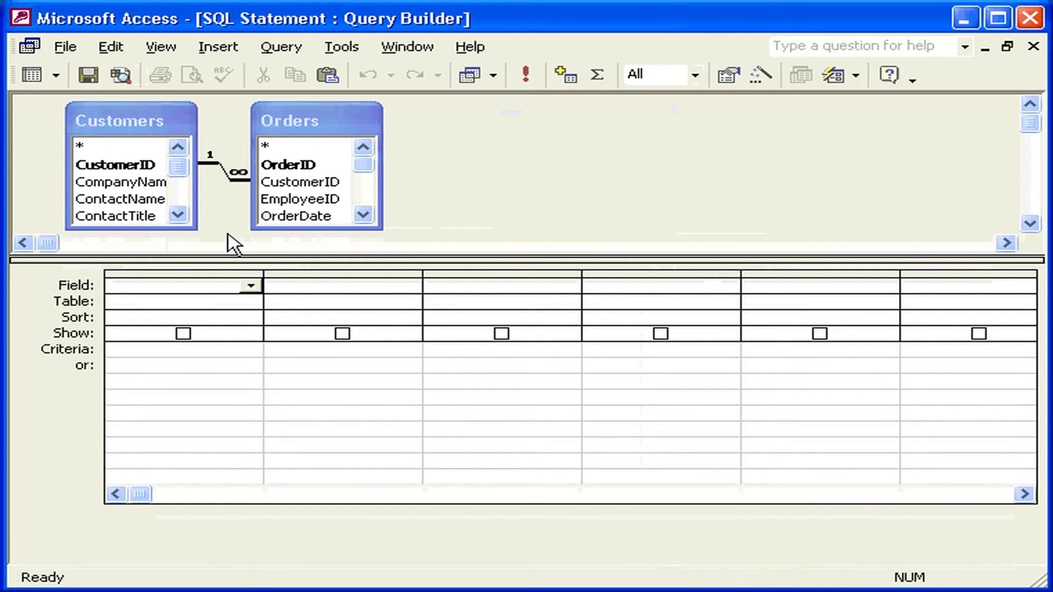
- Add all Customers fields plus OrderID, OrderDate, RequiredDate and ShippedDate from Orders to the query, then save it as the form's record source
{"action": "double_click", "coordinate": [81, 147]}
{"action": "left_click", "coordinate": [284, 165]}
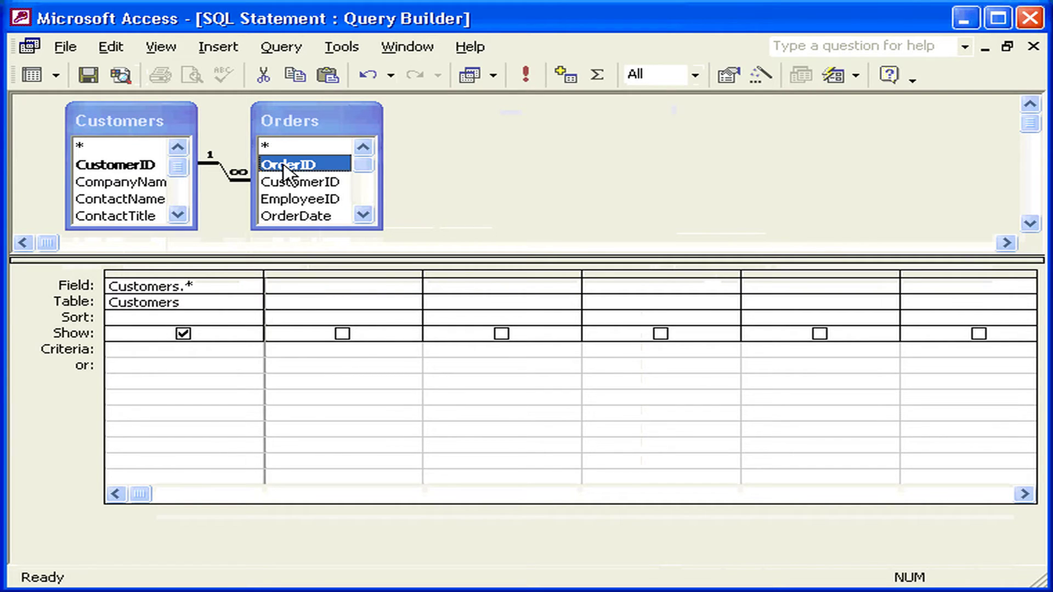
{"action": "double_click", "coordinate": [284, 166]}
{"action": "double_click", "coordinate": [296, 216]}
{"action": "left_click", "coordinate": [363, 214]}
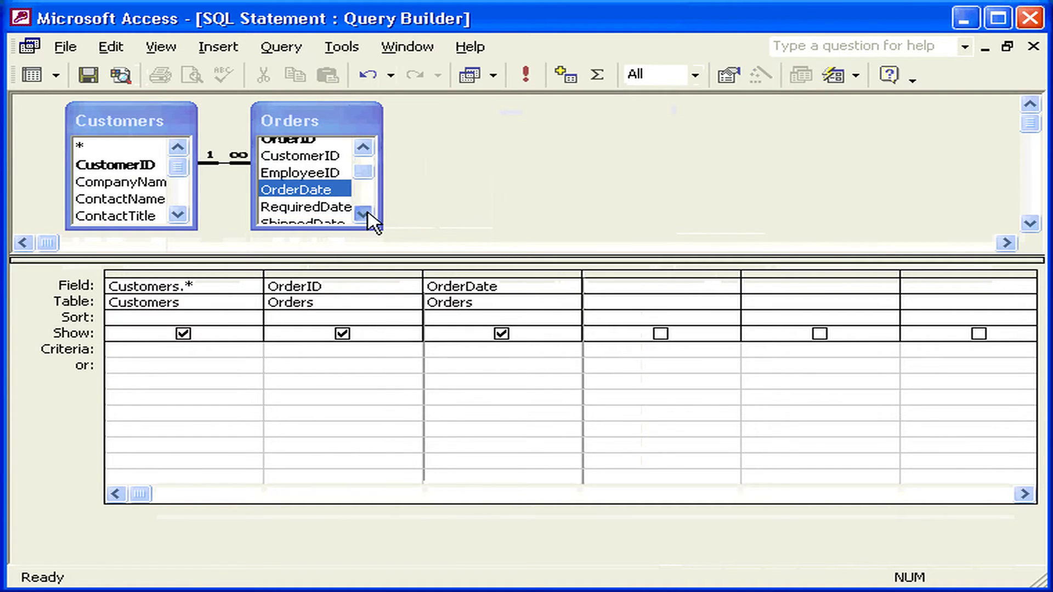
{"action": "left_click", "coordinate": [363, 214]}
{"action": "double_click", "coordinate": [329, 200]}
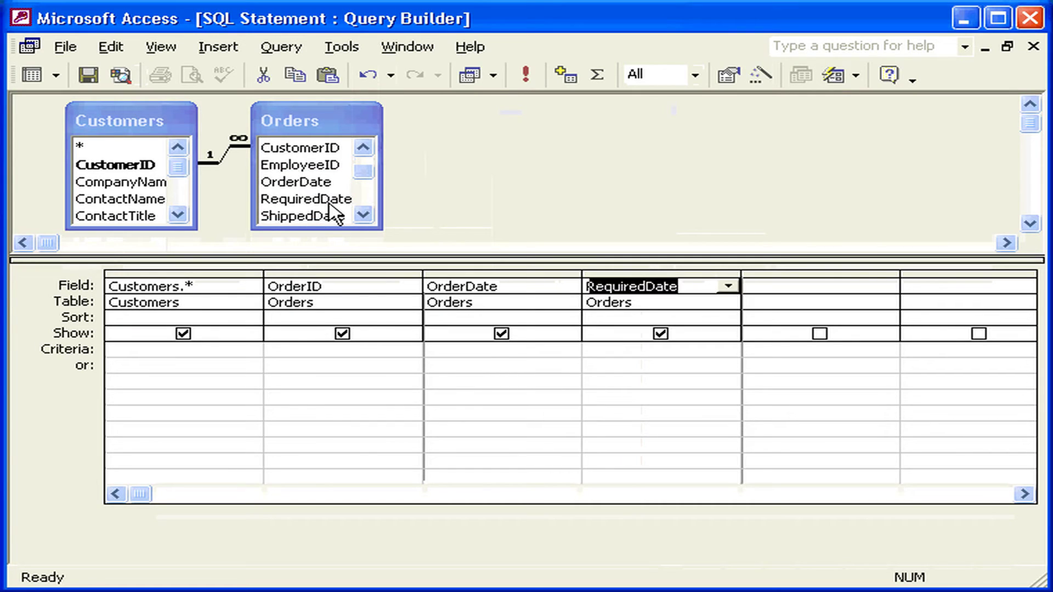
{"action": "double_click", "coordinate": [325, 216]}
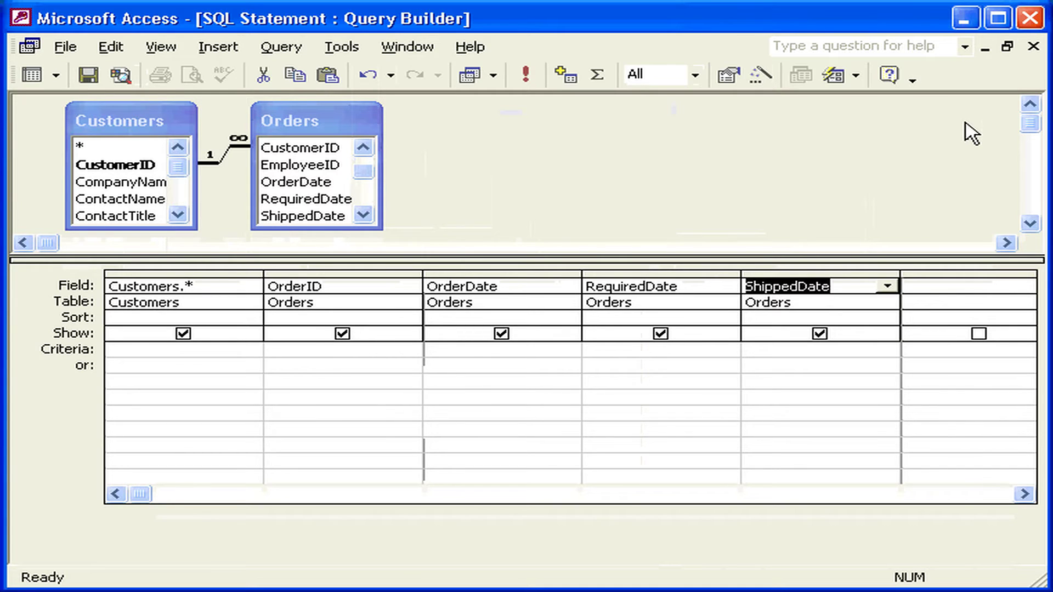
{"action": "left_click", "coordinate": [1033, 47]}
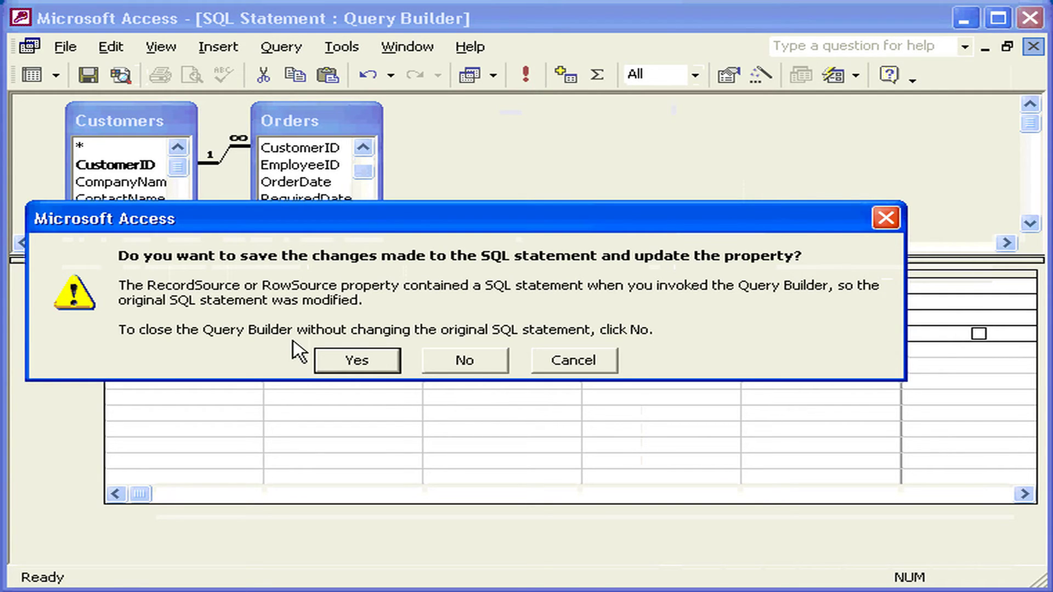
{"action": "left_click", "coordinate": [358, 359]}
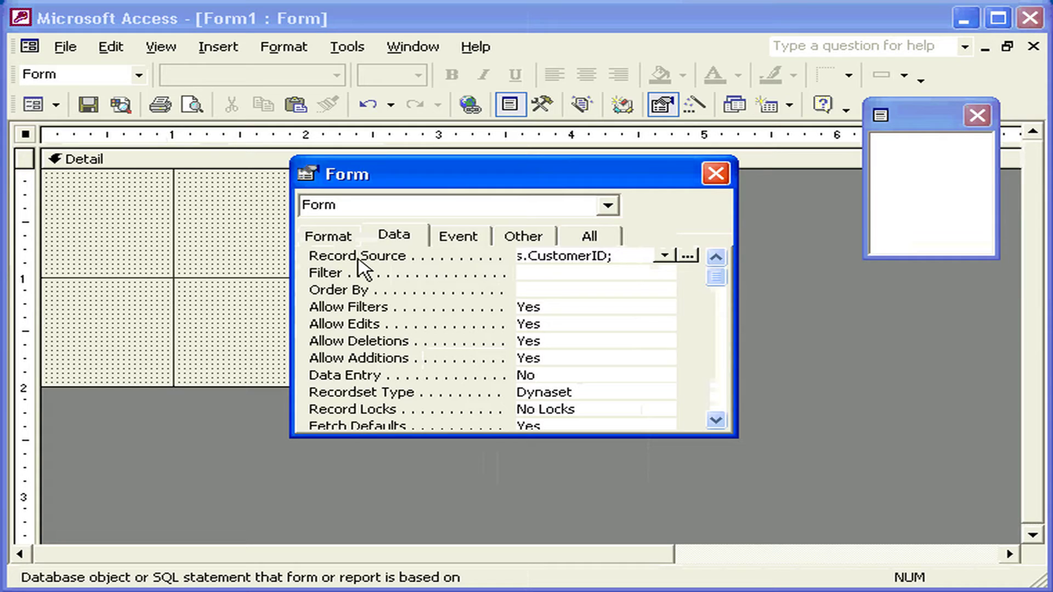
- Close the form's property sheet and display the Toolbox
{"action": "left_click", "coordinate": [923, 219]}
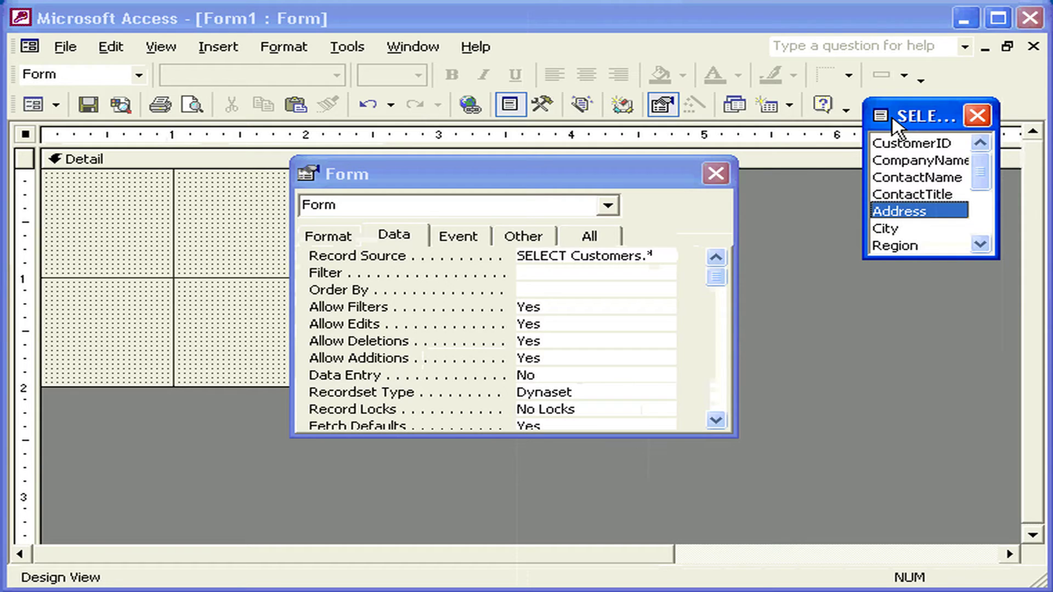
{"action": "left_click", "coordinate": [662, 104]}
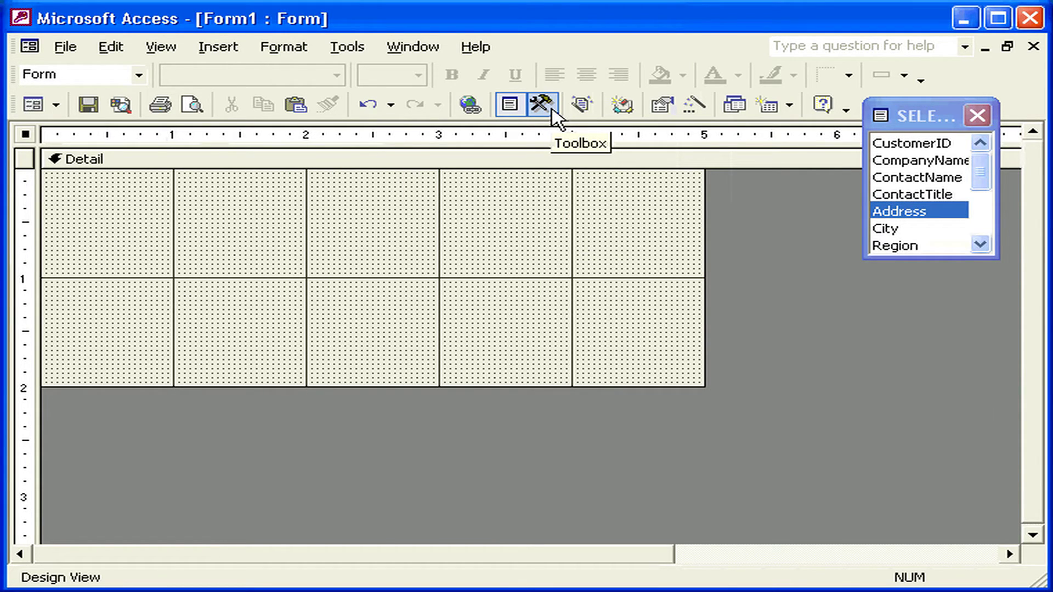
{"action": "left_click", "coordinate": [542, 105]}
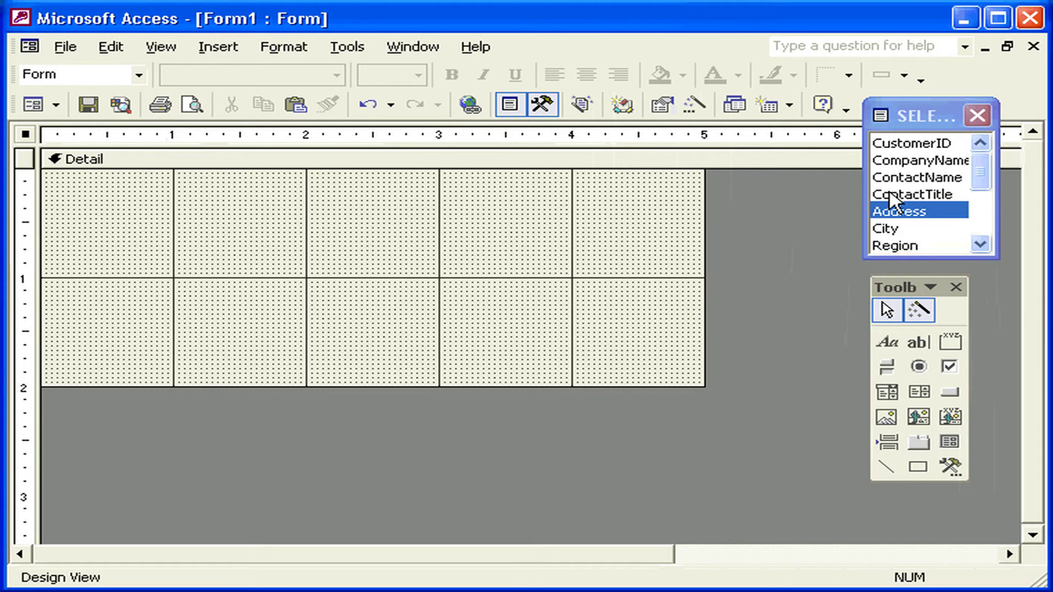
- Place the CustomerID field near the top of the Detail section and the CompanyName, ContactTitle, Address and Region fields as a group below it
{"action": "left_click", "coordinate": [896, 144]}
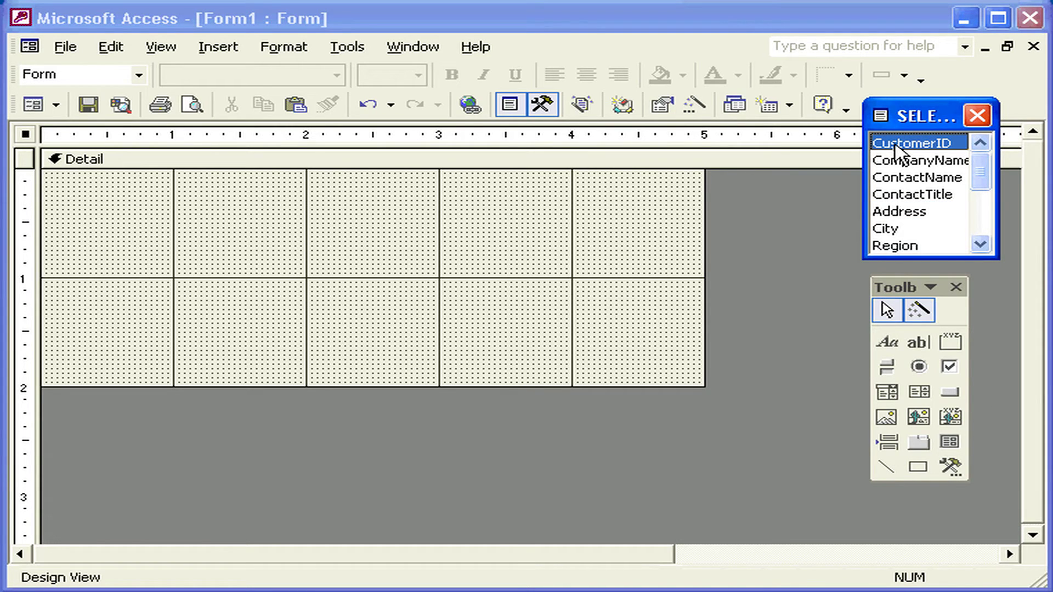
{"action": "left_click_drag", "start_coordinate": [896, 146], "coordinate": [181, 193]}
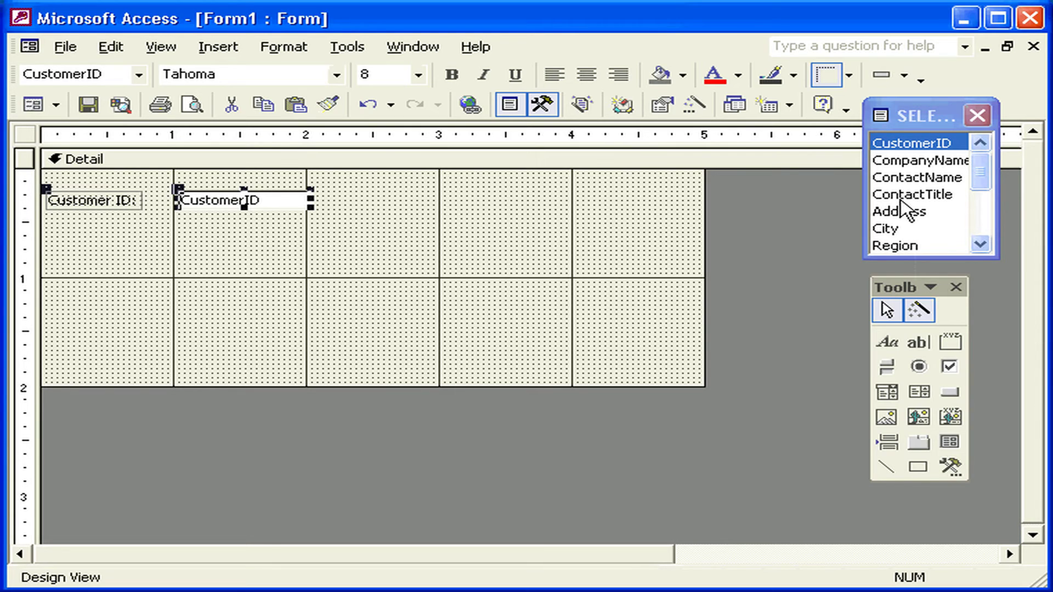
{"action": "left_click", "coordinate": [904, 162]}
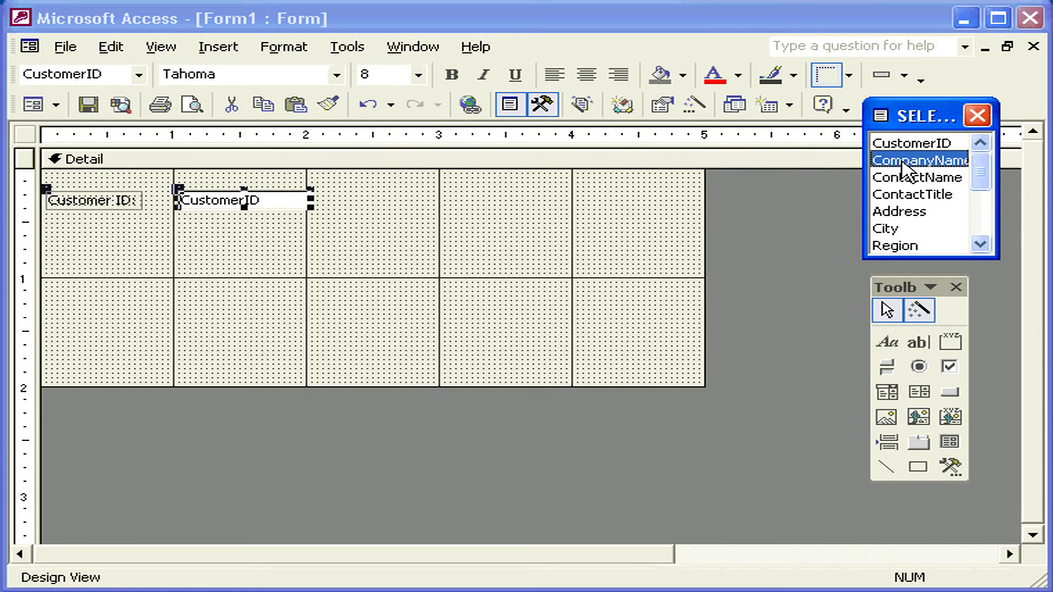
{"action": "left_click", "coordinate": [901, 194], "text": "ctrl"}
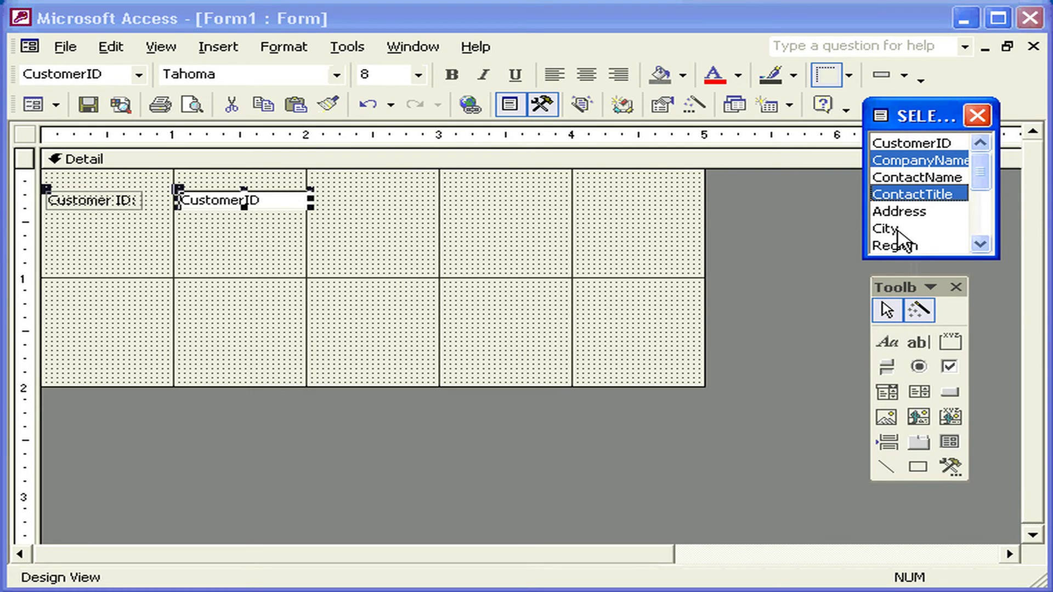
{"action": "left_click", "coordinate": [899, 211], "text": "ctrl"}
{"action": "left_click", "coordinate": [896, 246], "text": "ctrl"}
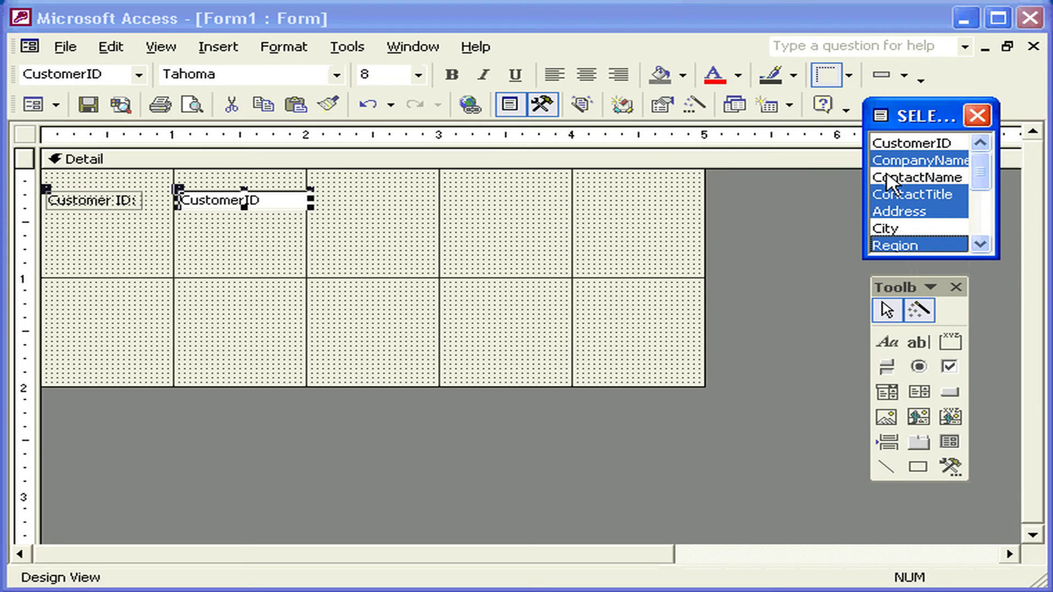
{"action": "left_click_drag", "start_coordinate": [887, 178], "coordinate": [235, 241]}
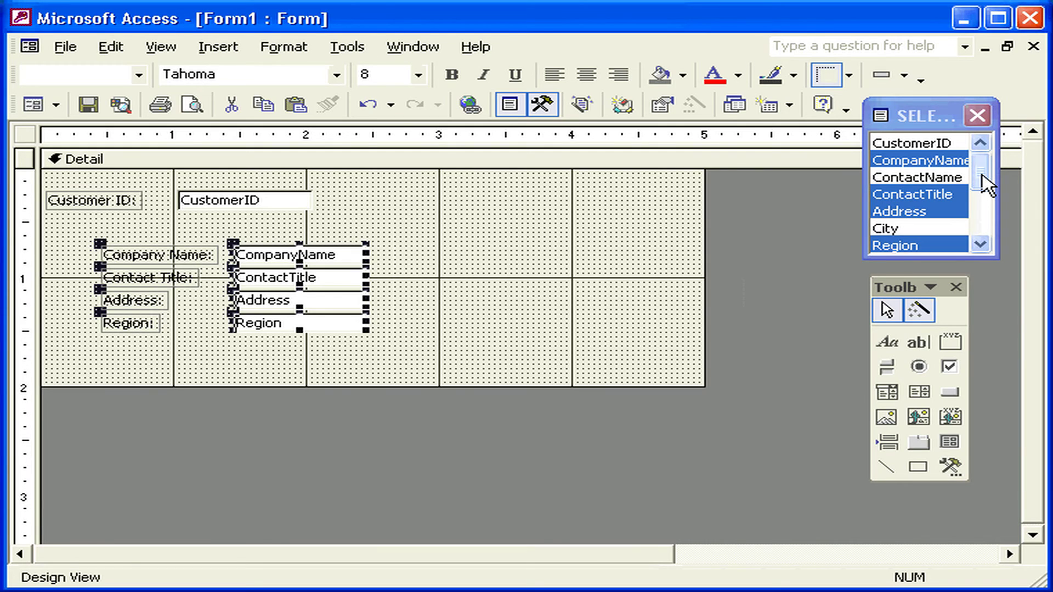
- Place the OrderID, OrderDate, RequiredDate and ShippedDate fields beside the customer fields, starting near the 4-inch mark, and display the form in Form view
{"action": "left_click_drag", "start_coordinate": [984, 184], "coordinate": [982, 217]}
{"action": "left_click", "coordinate": [898, 195]}
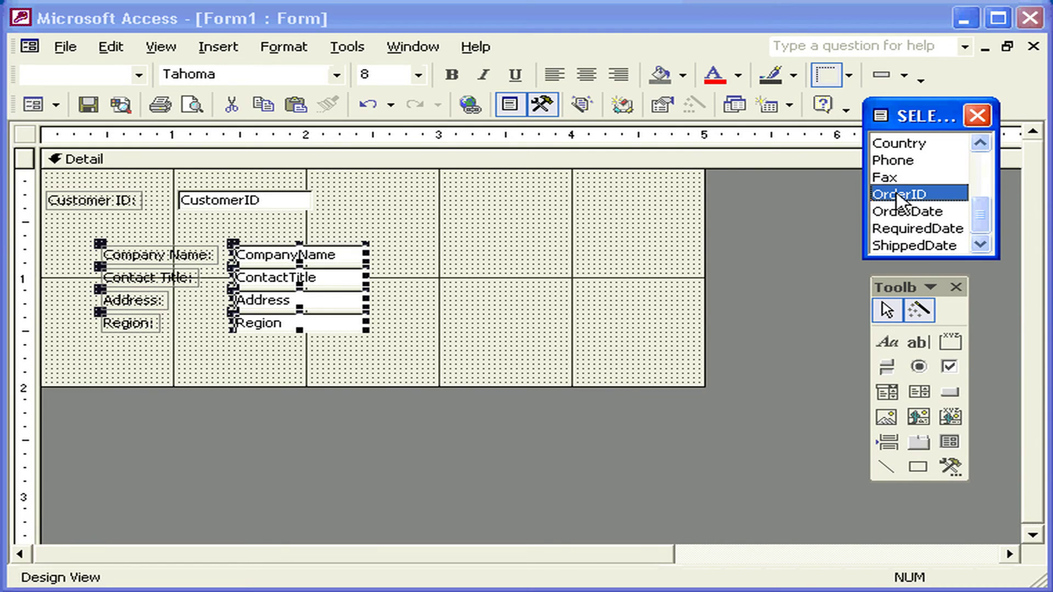
{"action": "left_click", "coordinate": [928, 246], "text": "shift"}
{"action": "left_click_drag", "start_coordinate": [928, 246], "coordinate": [580, 208]}
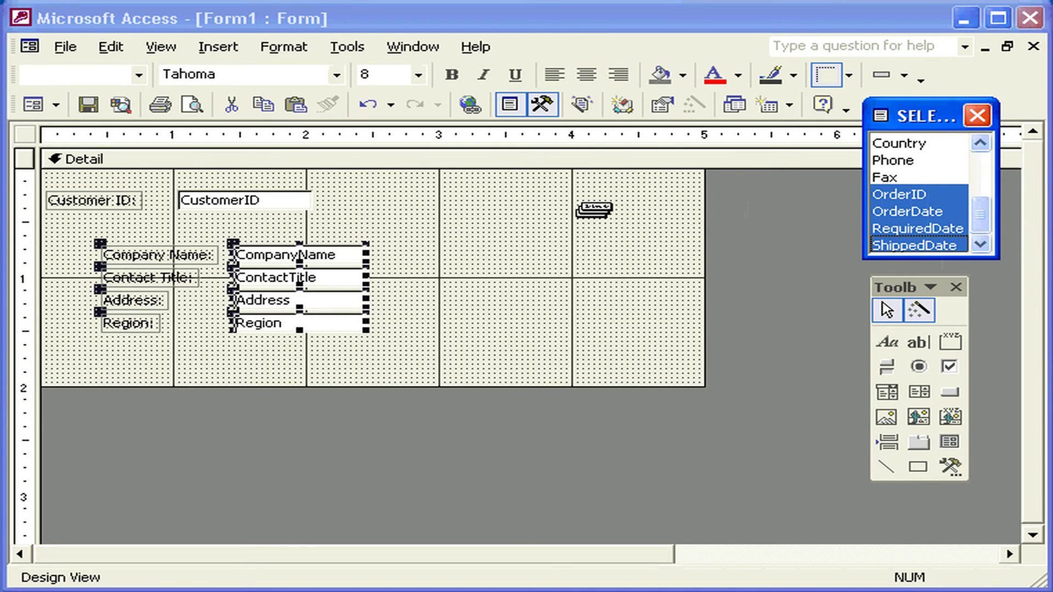
{"action": "left_click_drag", "start_coordinate": [580, 207], "coordinate": [580, 207]}
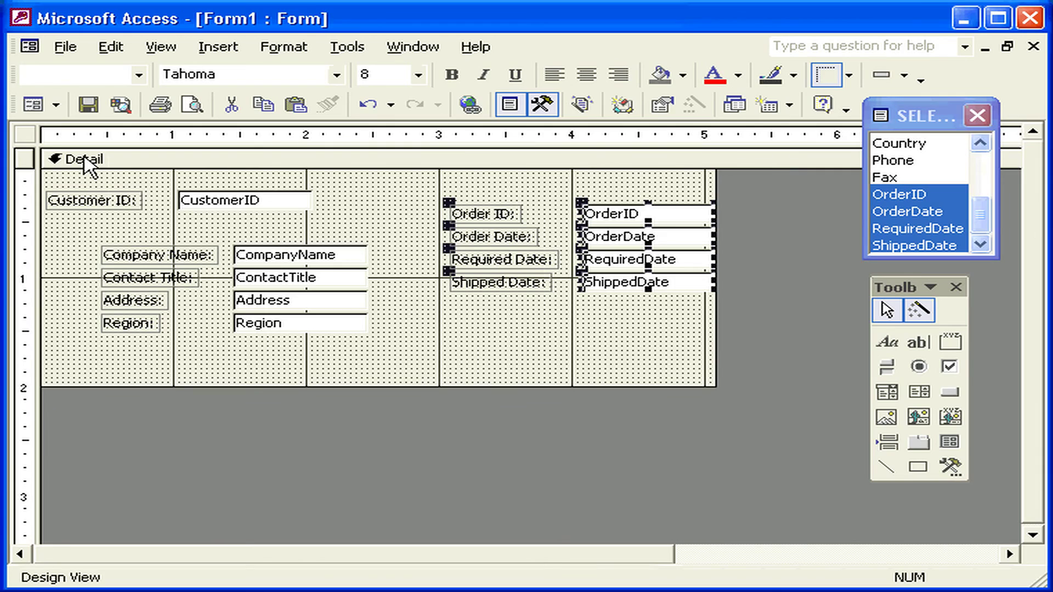
{"action": "left_click", "coordinate": [33, 104]}
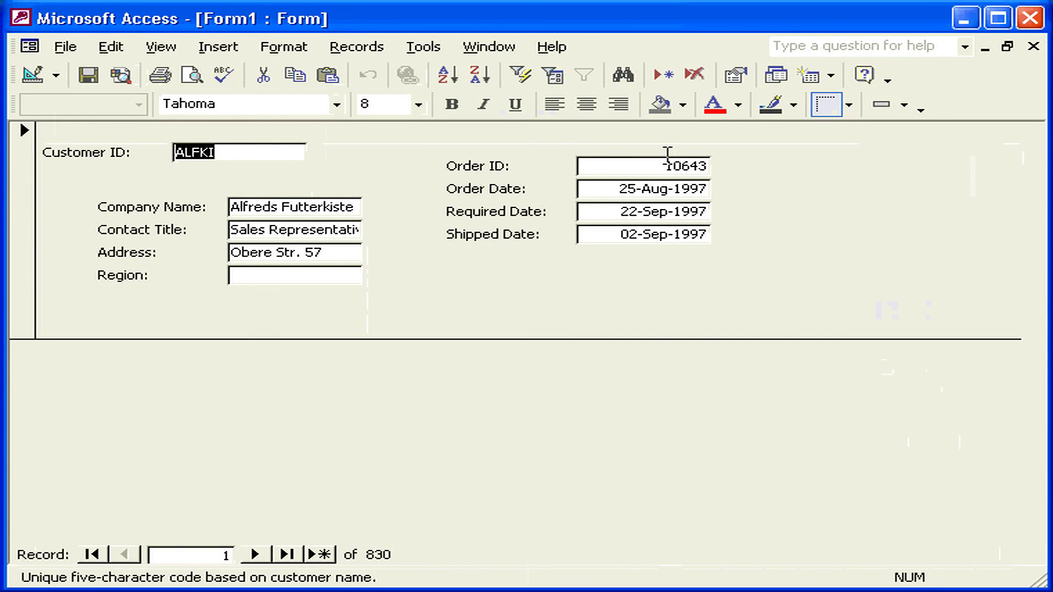